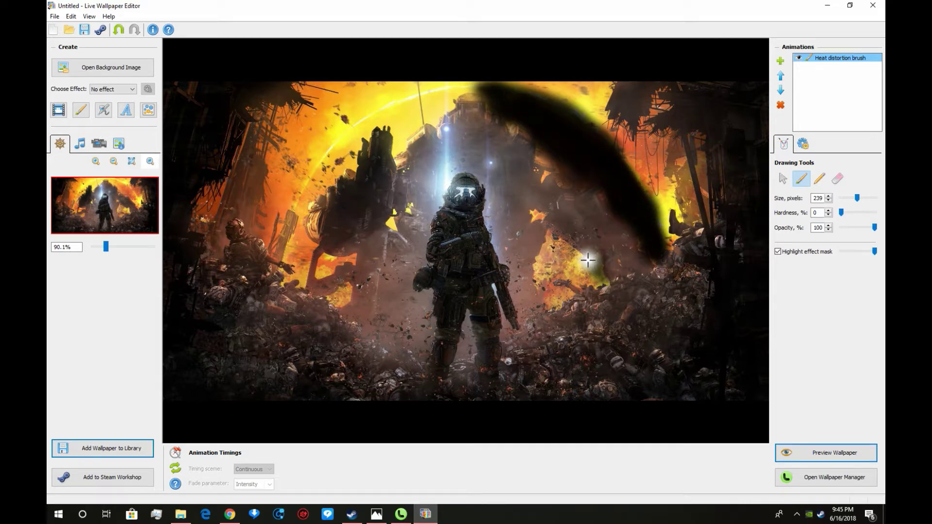
Paint the heat distortion mask over the fires and the glowing arc behind the soldier, and turn off the effect mask highlight
left_click_drag(543, 277, 581, 278)
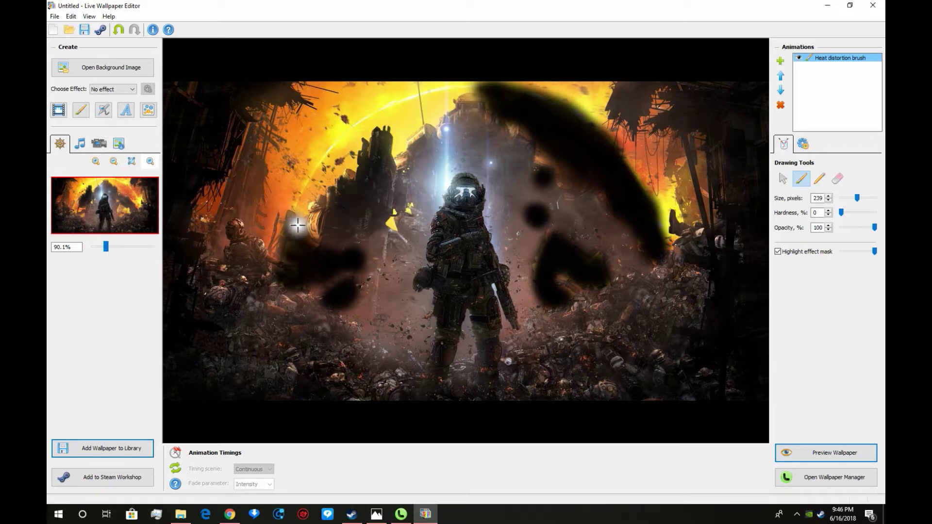
mouse_move(305, 228)
left_mouse_down()
mouse_move(301, 206)
mouse_move(315, 181)
mouse_move(306, 200)
mouse_move(354, 165)
left_mouse_up()
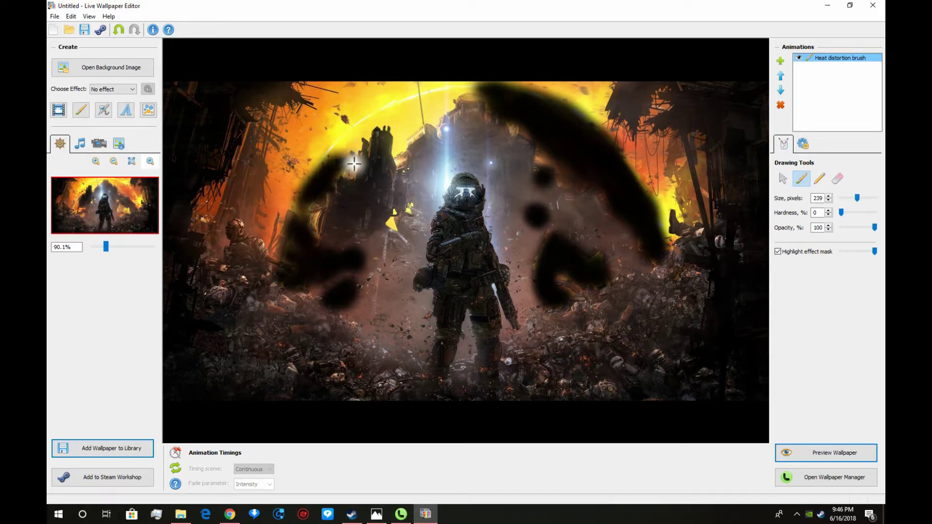
mouse_move(357, 126)
left_mouse_down()
mouse_move(303, 203)
mouse_move(365, 128)
mouse_move(408, 101)
mouse_move(475, 88)
mouse_move(413, 122)
mouse_move(442, 95)
mouse_move(391, 121)
mouse_move(400, 140)
mouse_move(374, 124)
mouse_move(388, 122)
mouse_move(396, 145)
mouse_move(426, 115)
left_mouse_up()
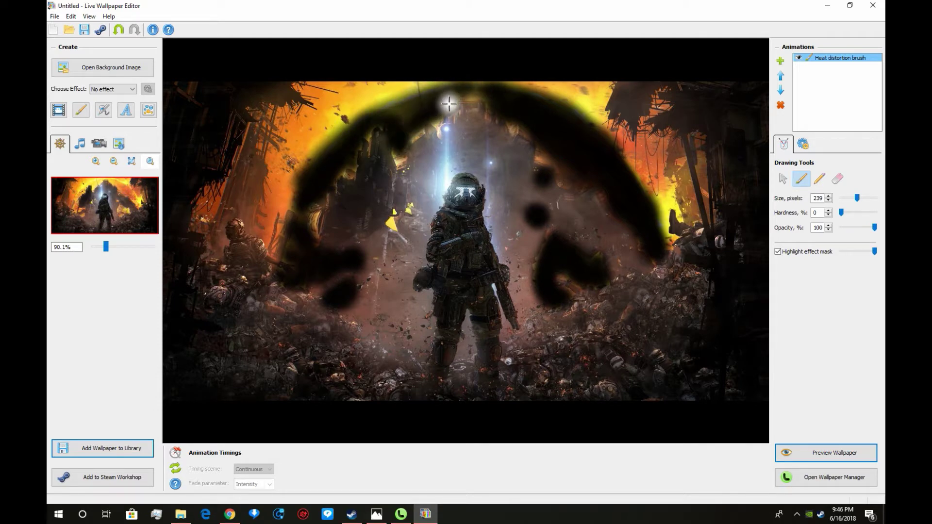
mouse_move(458, 89)
left_mouse_down()
mouse_move(384, 113)
mouse_move(409, 117)
mouse_move(453, 96)
mouse_move(509, 96)
left_mouse_up()
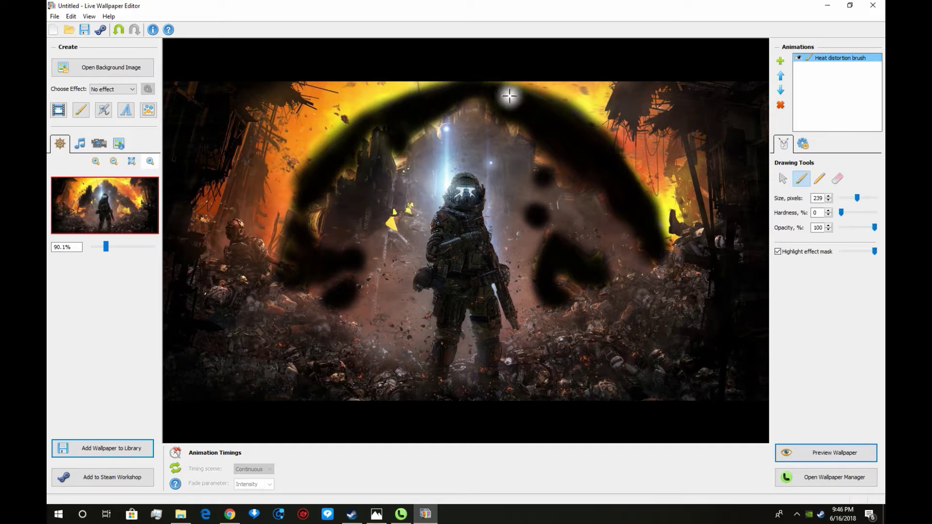
mouse_move(352, 166)
left_mouse_down()
mouse_move(302, 225)
mouse_move(302, 252)
left_mouse_up()
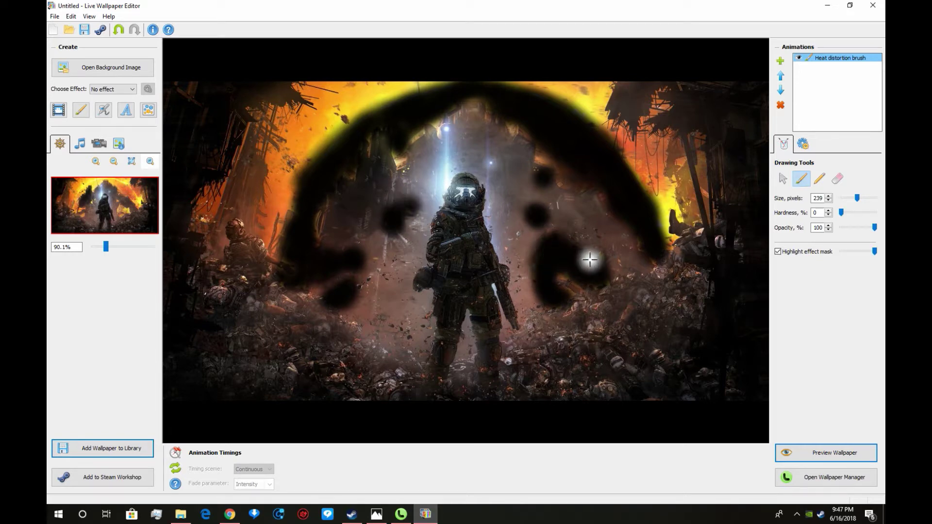
left_click(778, 251)
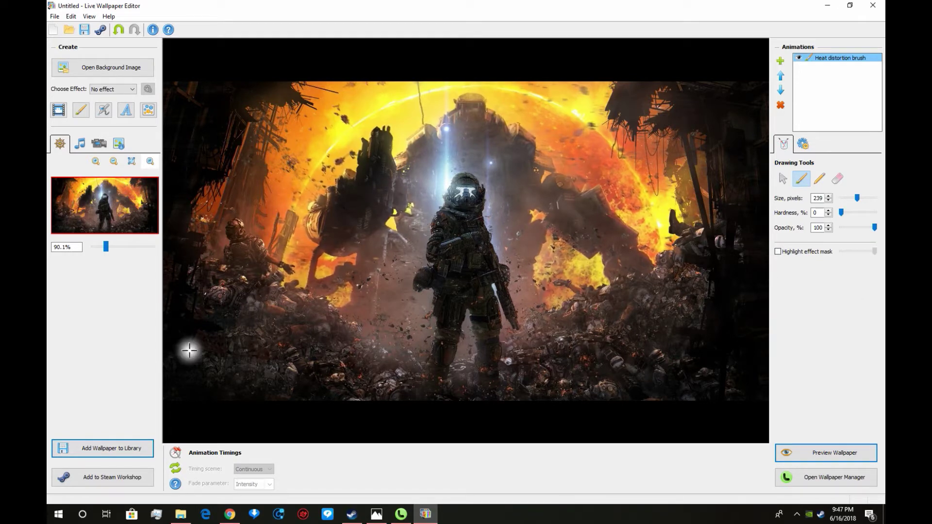
Add the Fire sparkles animation to the wallpaper and set its density to 90
left_click(780, 63)
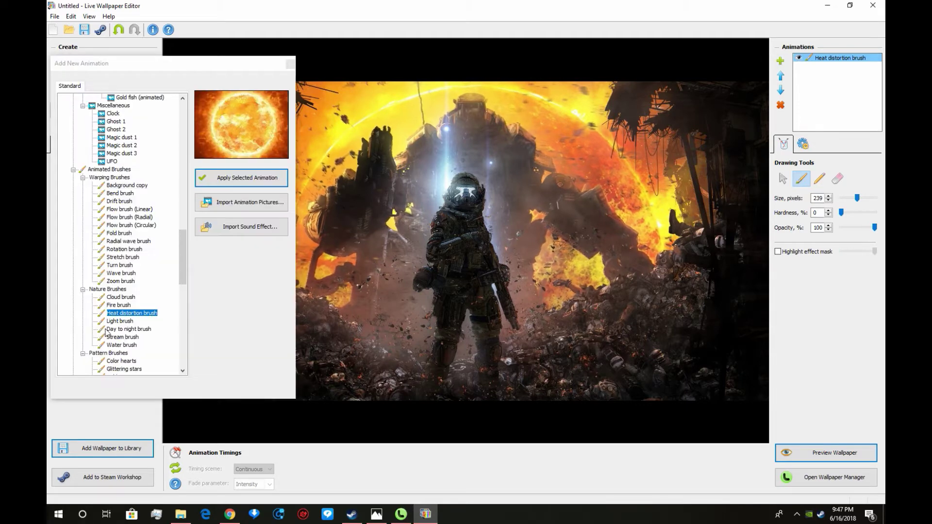
scroll(119, 313, "up", 20)
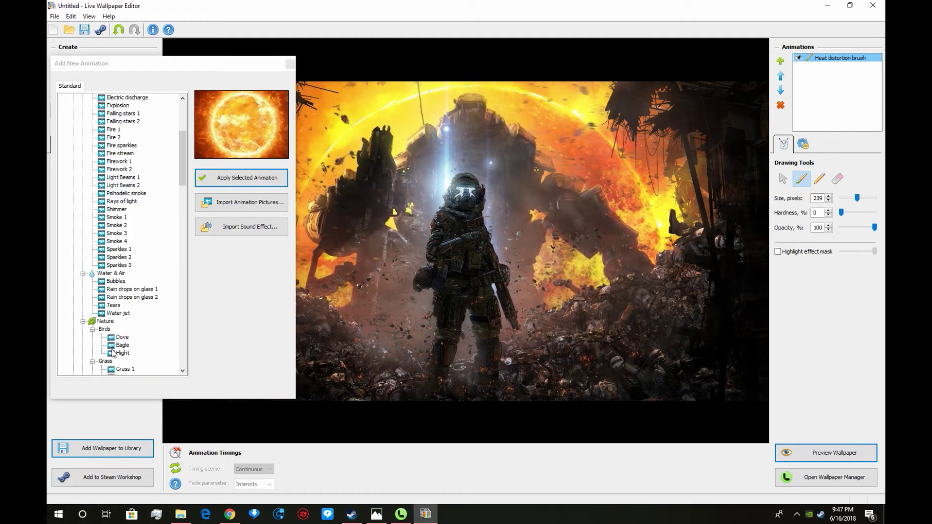
scroll(115, 213, "up", 3)
left_click(119, 207)
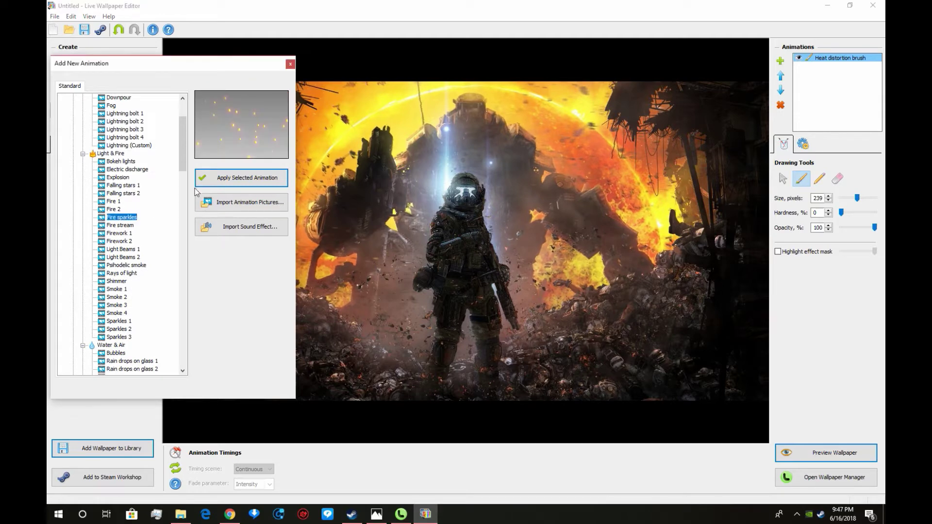
left_click(242, 177)
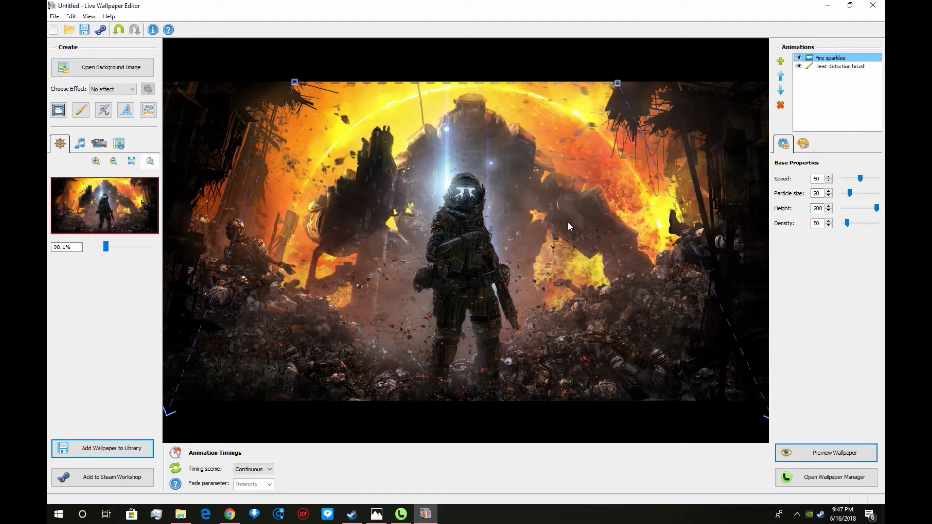
left_click_drag(847, 223, 851, 223)
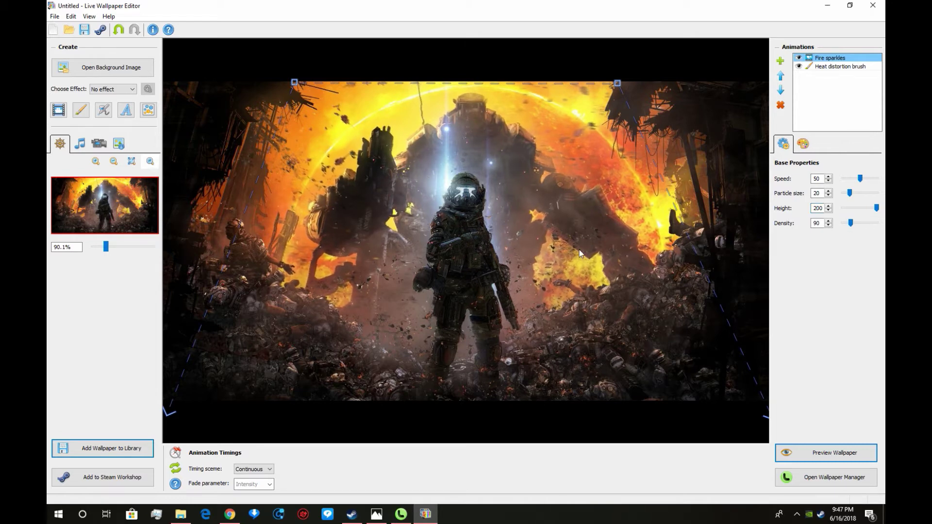
Add a Smoke 3 animation and reshape its emission area so smoke rises from the rubble left of the soldier
left_click(781, 61)
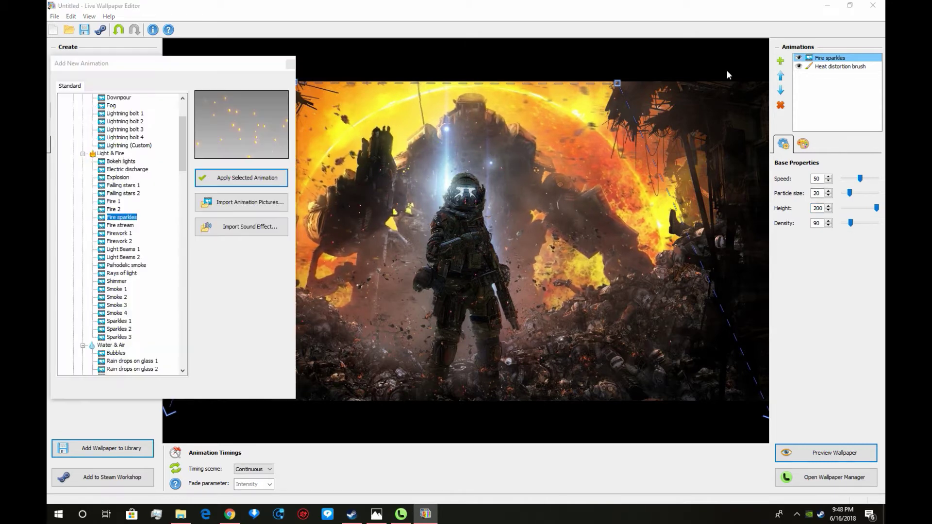
left_click(122, 297)
left_click(116, 305)
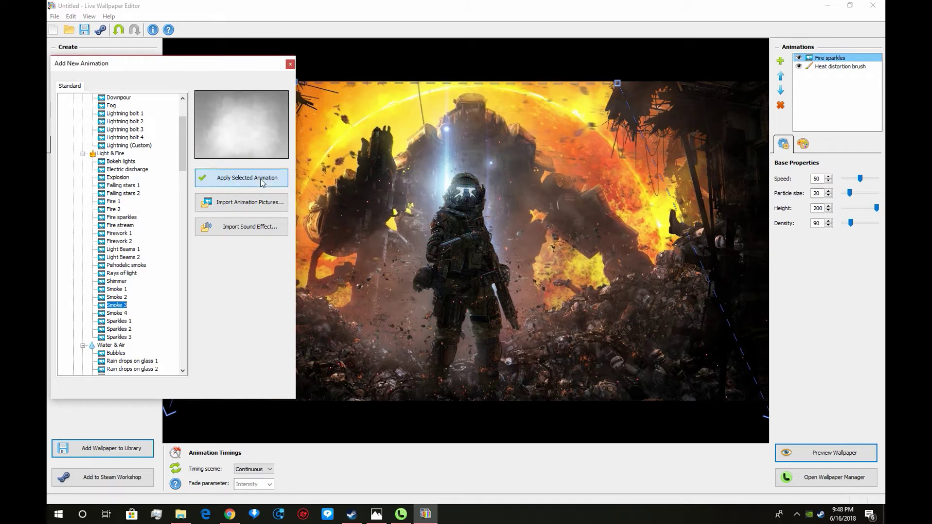
left_click(242, 178)
left_click_drag(267, 272, 262, 280)
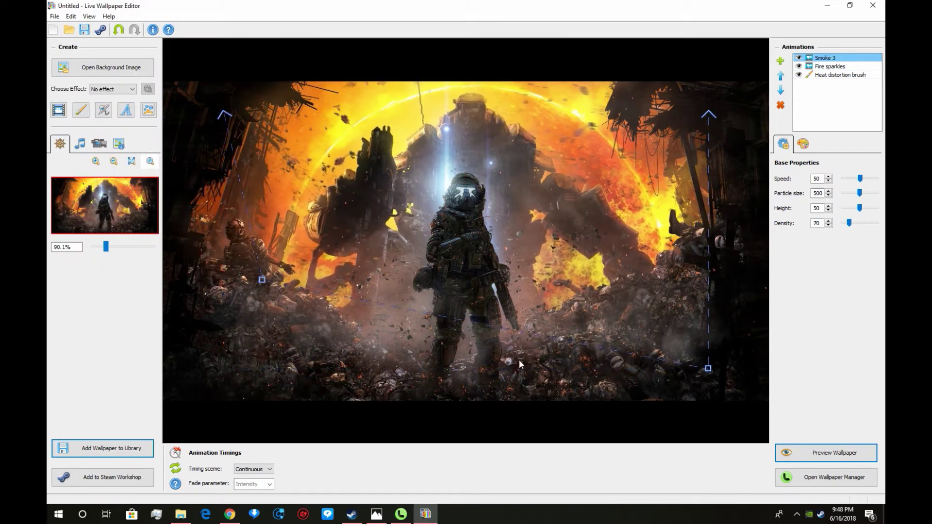
left_click_drag(708, 368, 356, 322)
left_click_drag(707, 114, 484, 45)
left_click_drag(224, 113, 196, 58)
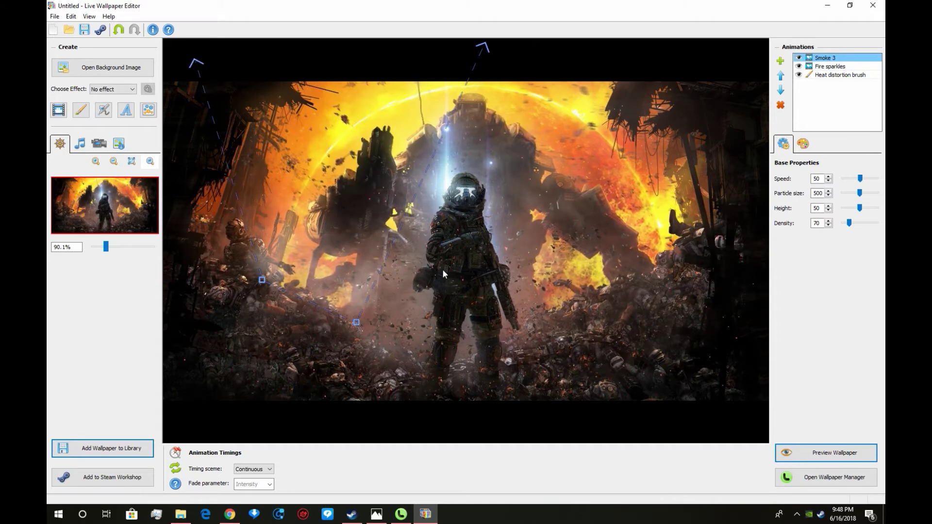
left_click_drag(357, 323, 368, 336)
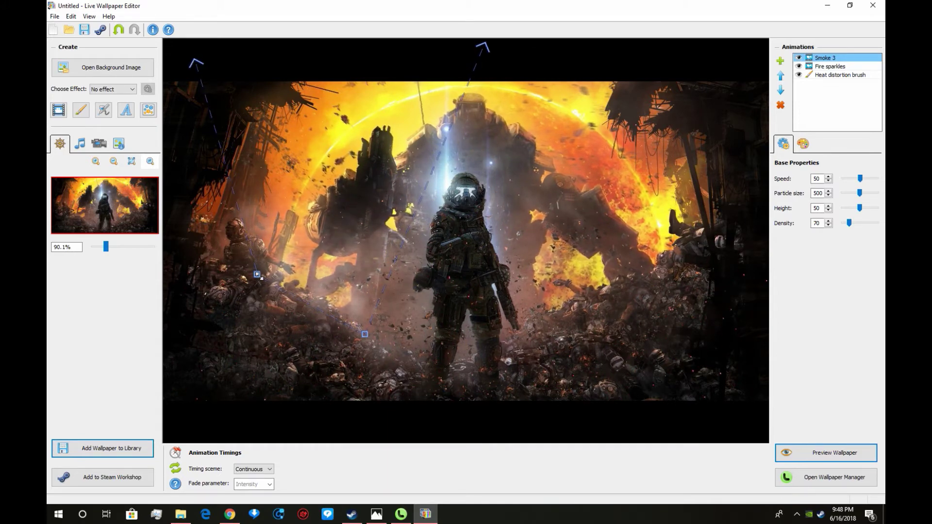
Add a second Smoke 3 animation and reshape its emission area over the rubble right of the soldier
left_click(780, 61)
left_click(243, 188)
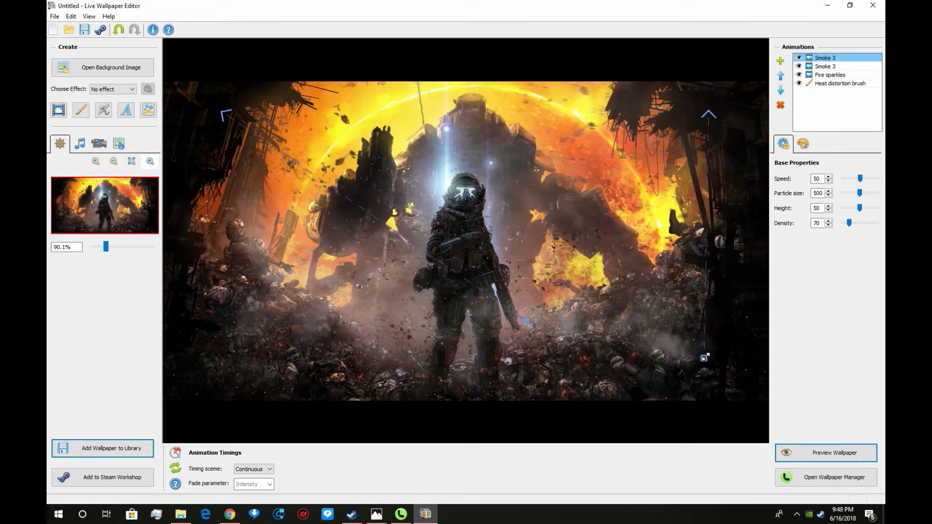
left_click_drag(708, 369, 608, 286)
left_click_drag(709, 115, 721, 106)
left_click_drag(226, 114, 464, 85)
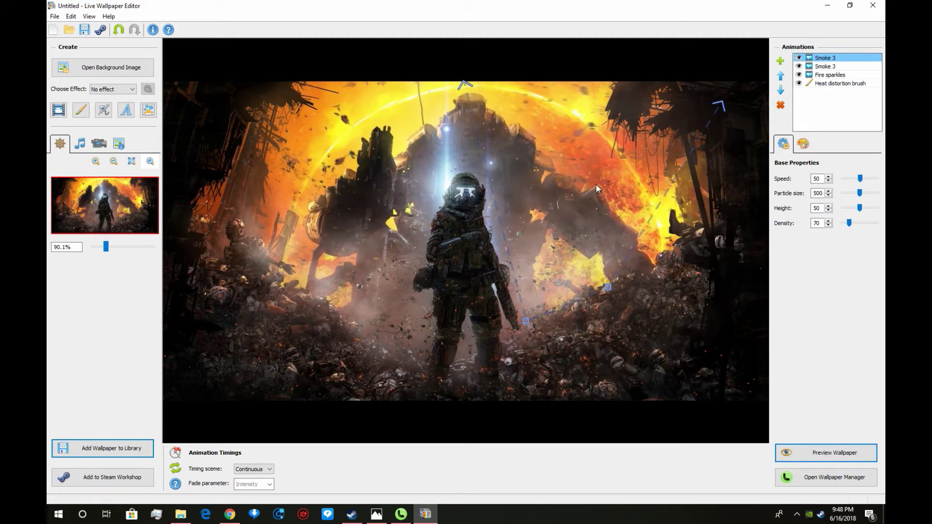
Browse the available animations and add the Light brush from the Nature Brushes
left_click(780, 61)
left_click(115, 218)
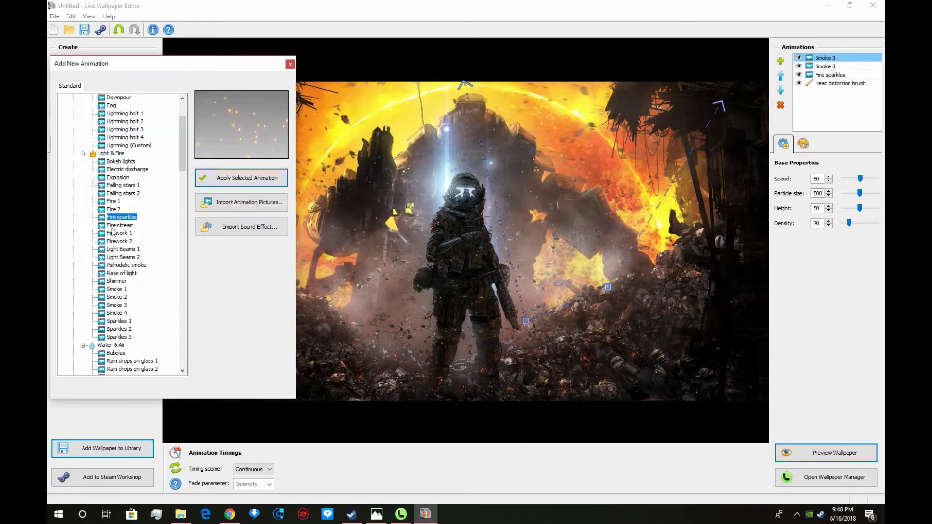
left_click(116, 226)
left_click(118, 234)
left_click(122, 258)
left_click(122, 265)
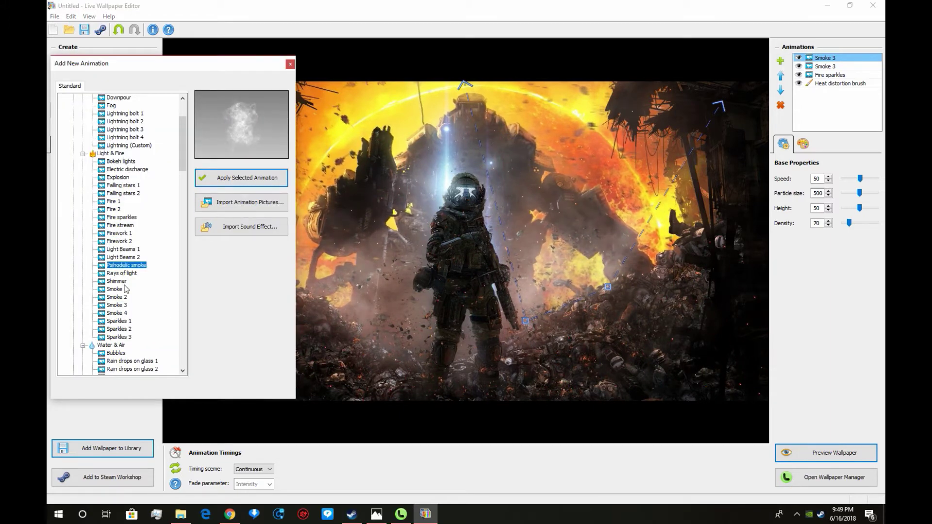
scroll(125, 287, "down", 20)
mouse_move(183, 236)
left_mouse_down()
mouse_move(176, 313)
mouse_move(182, 267)
left_mouse_up()
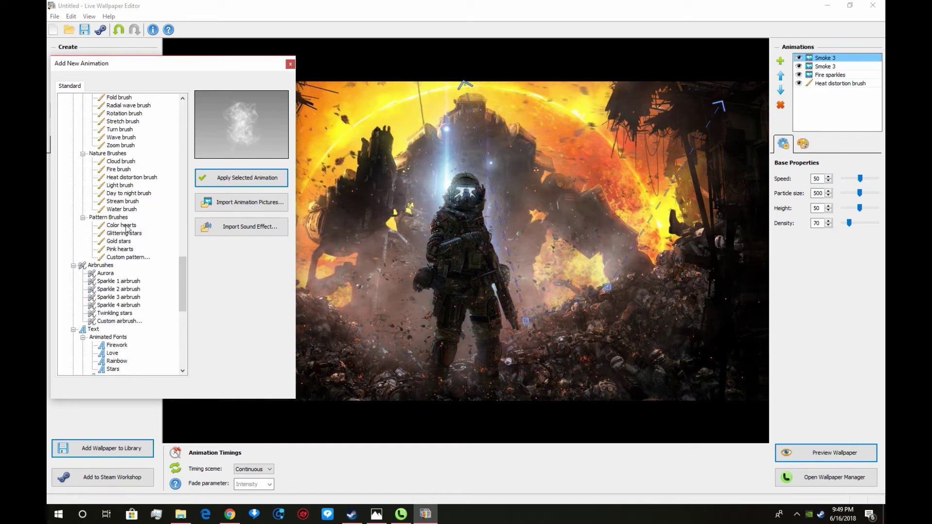
left_click(120, 185)
left_click(247, 178)
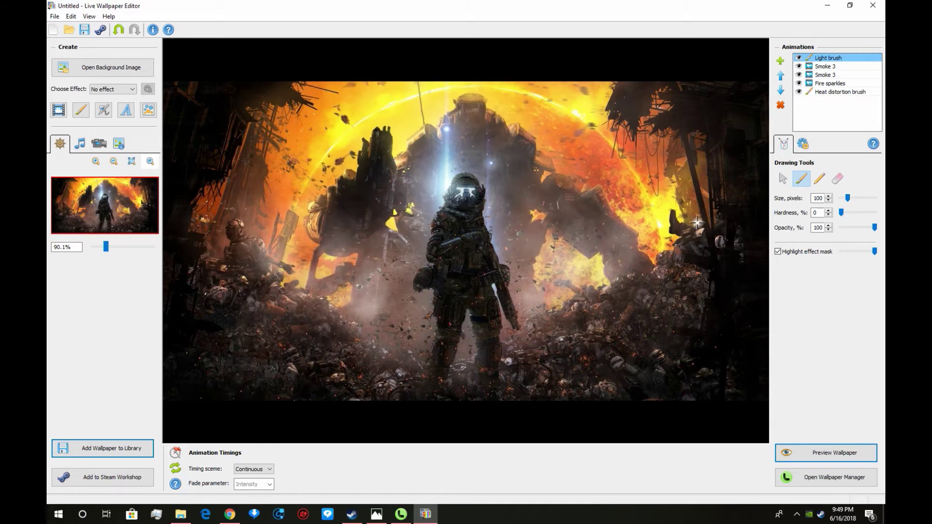
Paint the robot's bright light, set the blinking light to strength 100, speed 13 and Screen blending, and preview the wallpaper
left_click(804, 144)
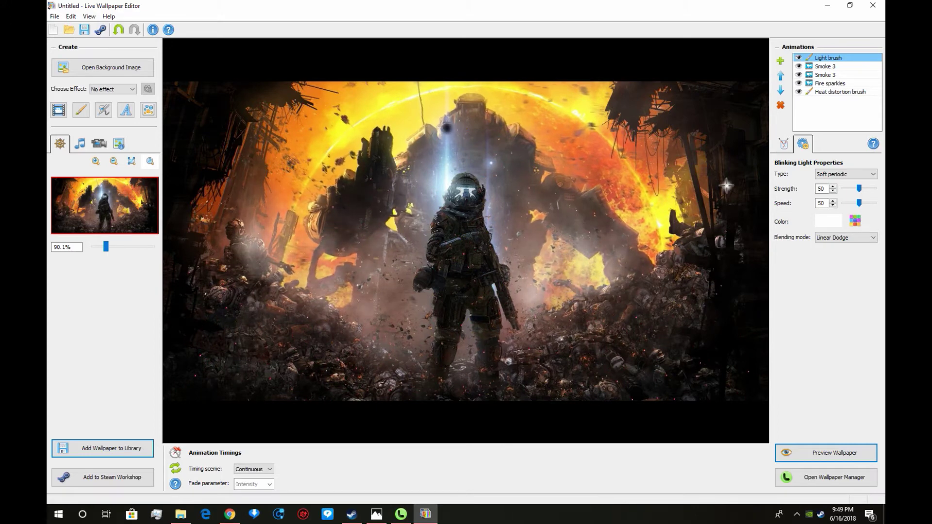
left_click(784, 144)
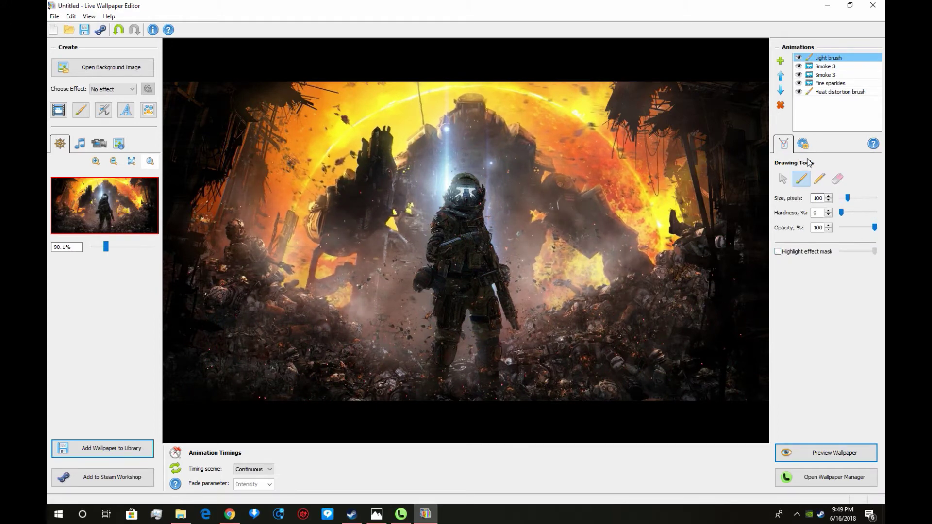
left_click(803, 144)
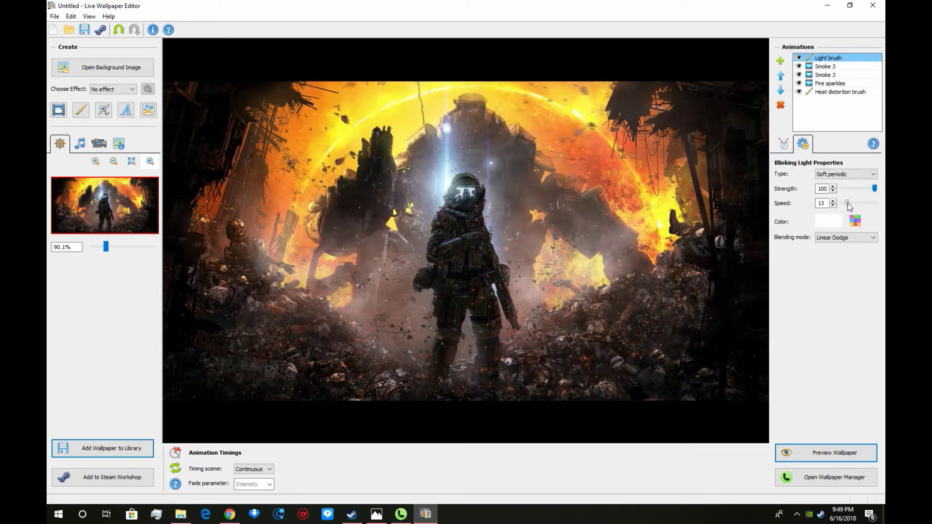
left_click(836, 238)
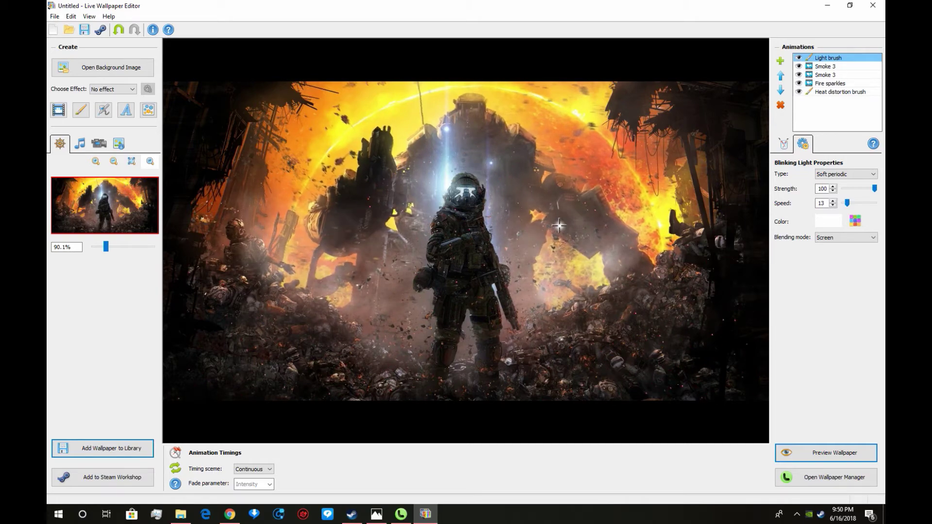
left_click(825, 453)
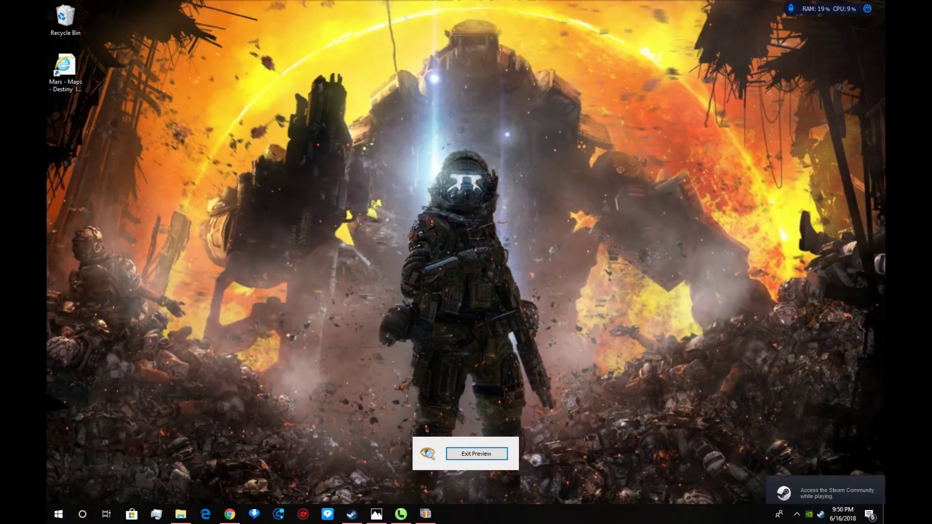
left_click(477, 453)
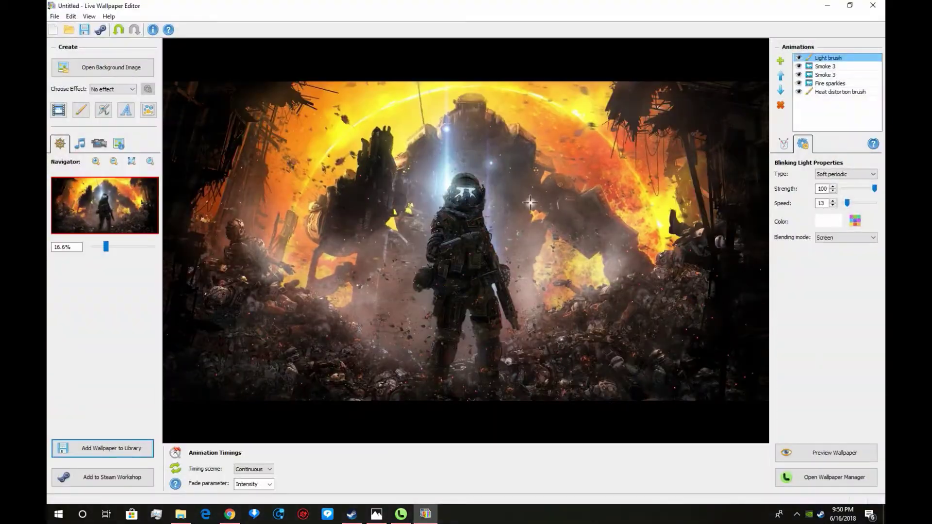
Paint the Light brush over the small blue light beside the soldier's helmet, hide the effect mask highlight, and switch to the Eraser
scroll(530, 203, "up", 5)
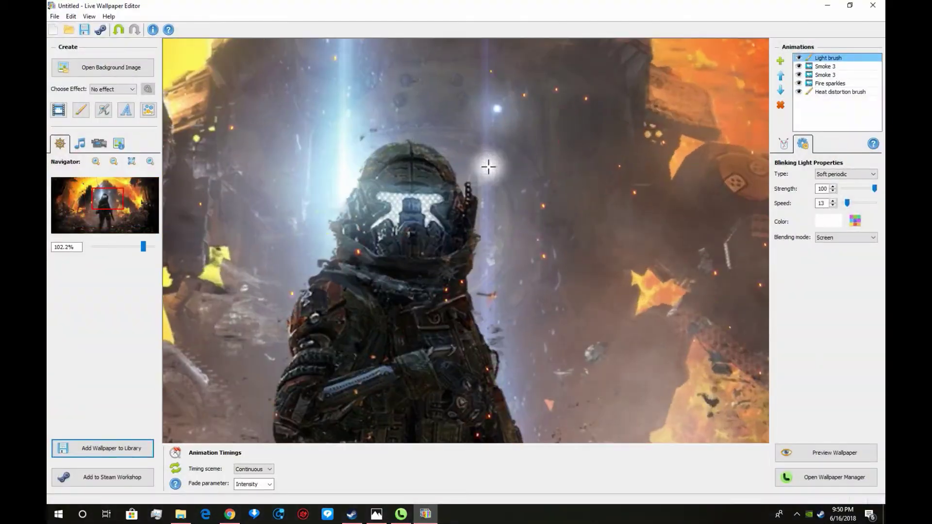
left_click(785, 145)
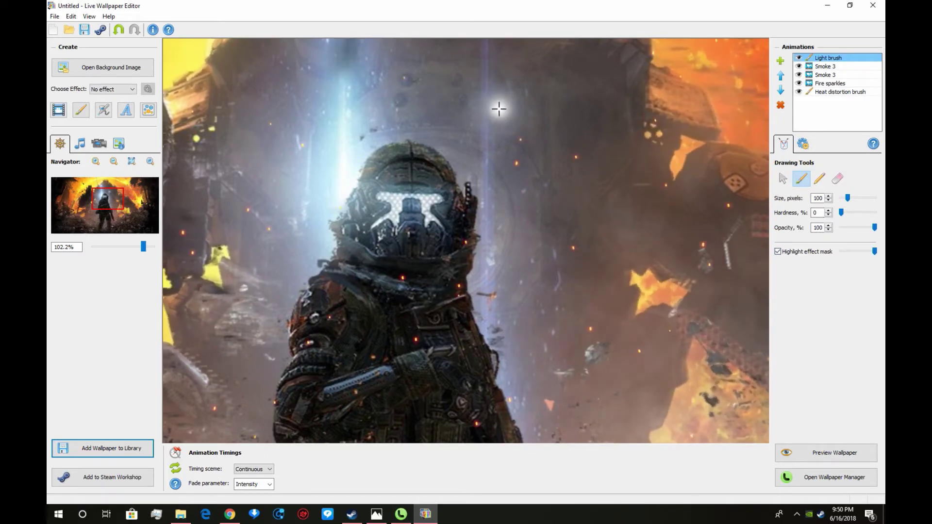
left_click(778, 252)
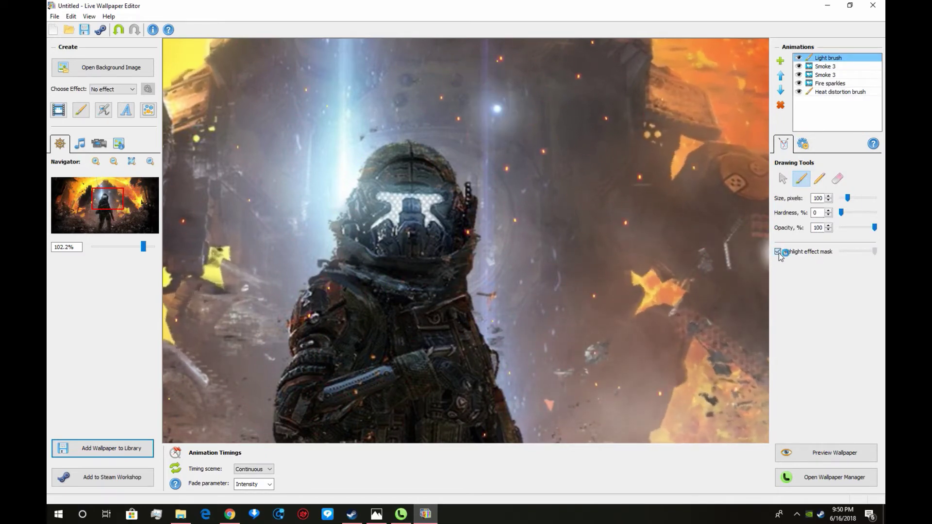
left_click(837, 179)
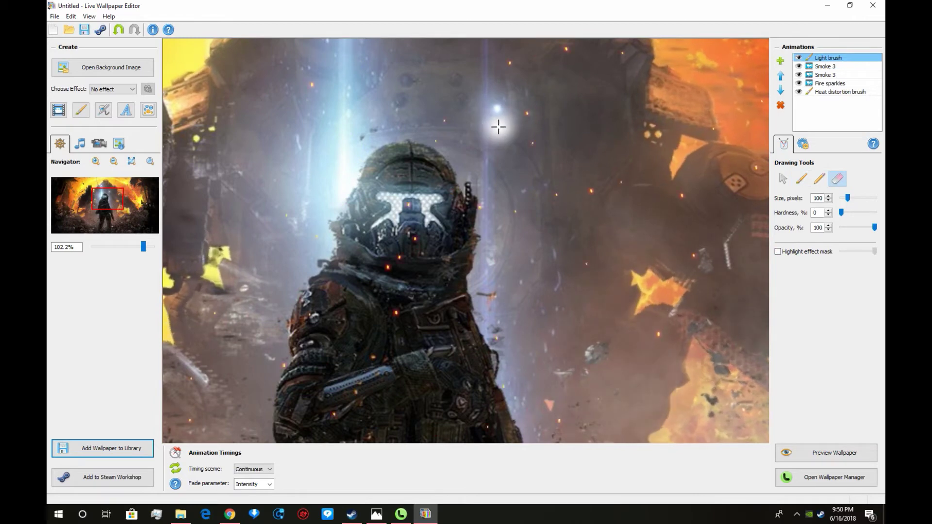
scroll(397, 156, "down", 4)
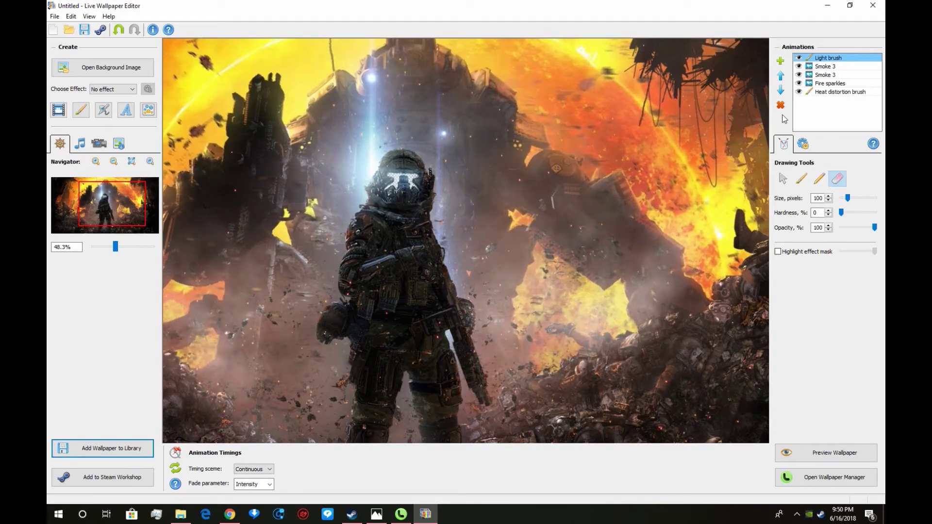
Duplicate the Light brush animation and show its effect mask highlight at full strength
right_click(824, 58)
left_click(822, 65)
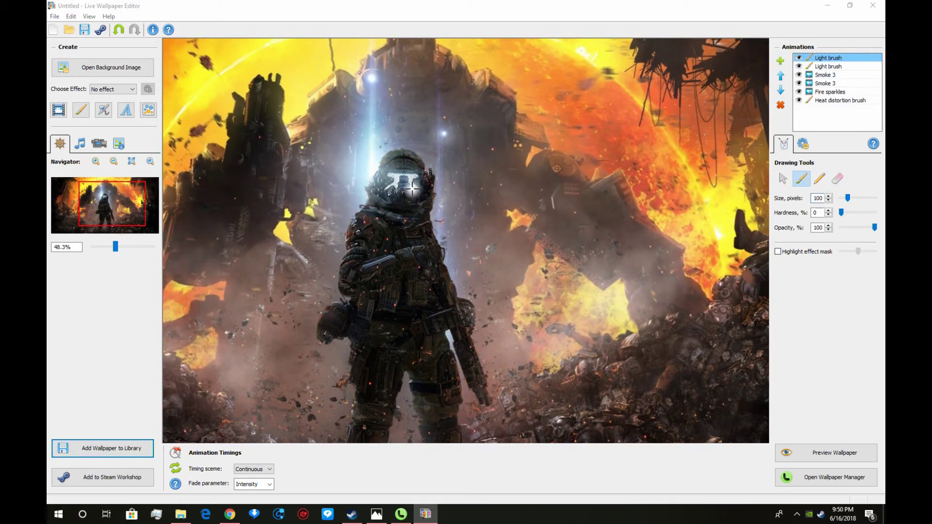
left_click_drag(858, 251, 875, 252)
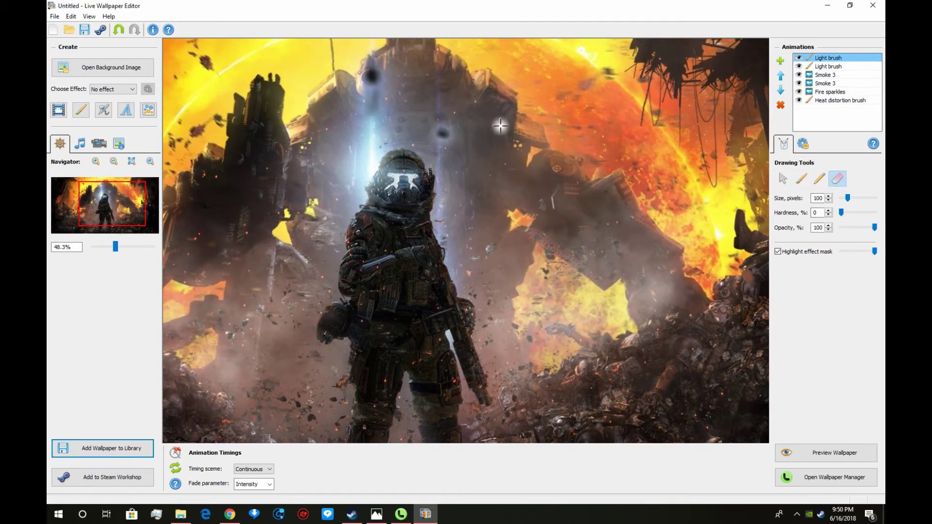
Paint the duplicated Light brush over the soldier's visor with a 75-pixel brush
scroll(419, 196, "up", 6)
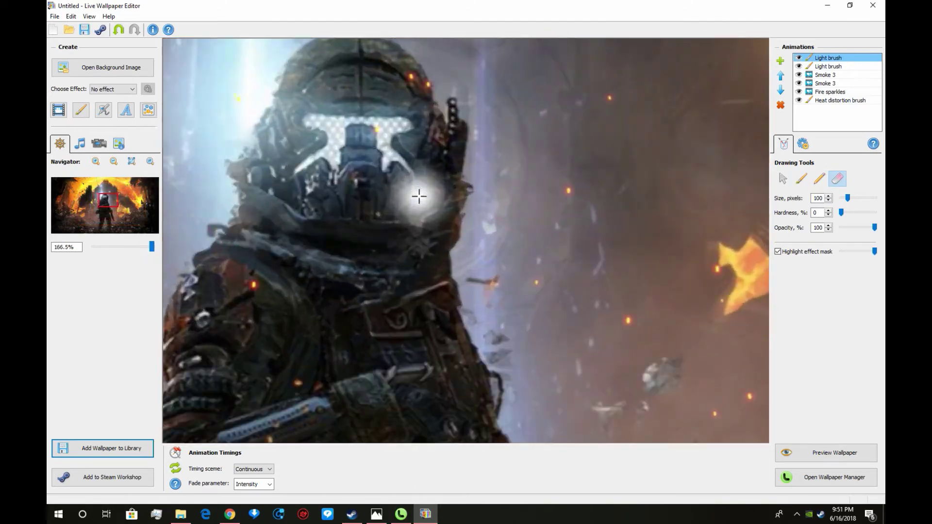
left_click(802, 179)
left_click_drag(848, 198, 846, 199)
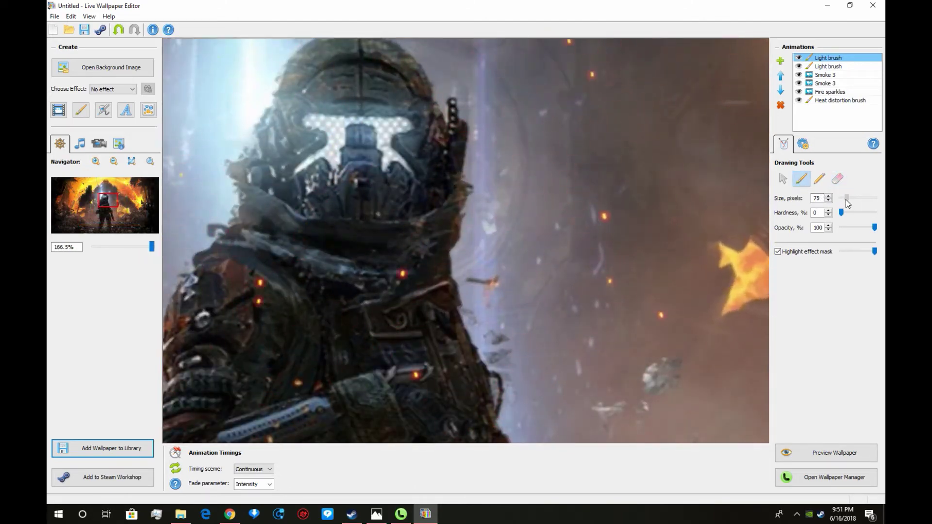
mouse_move(387, 158)
left_mouse_down()
mouse_move(387, 126)
mouse_move(318, 119)
mouse_move(329, 146)
left_mouse_up()
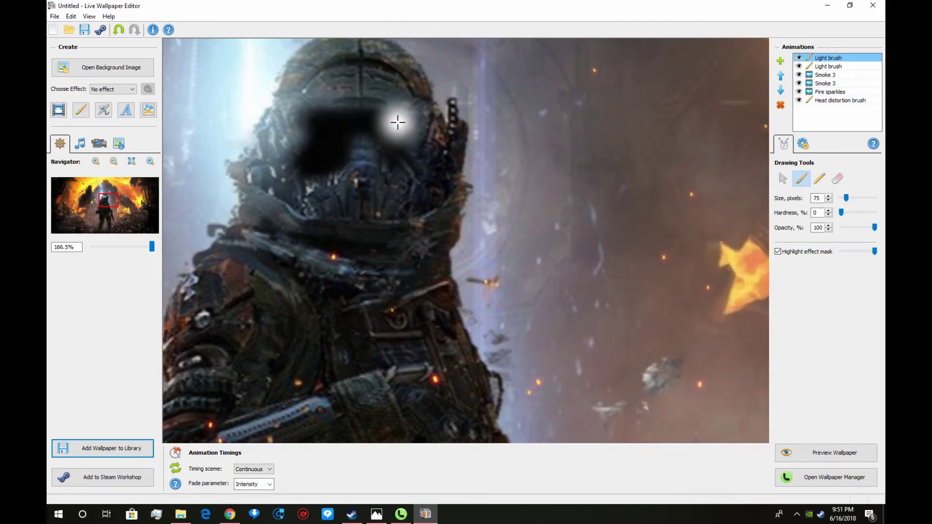
Hide the effect mask highlight and switch to the Eraser with a size of 50 pixels
left_click(778, 251)
left_click(835, 183)
double_click(817, 198)
type("50")
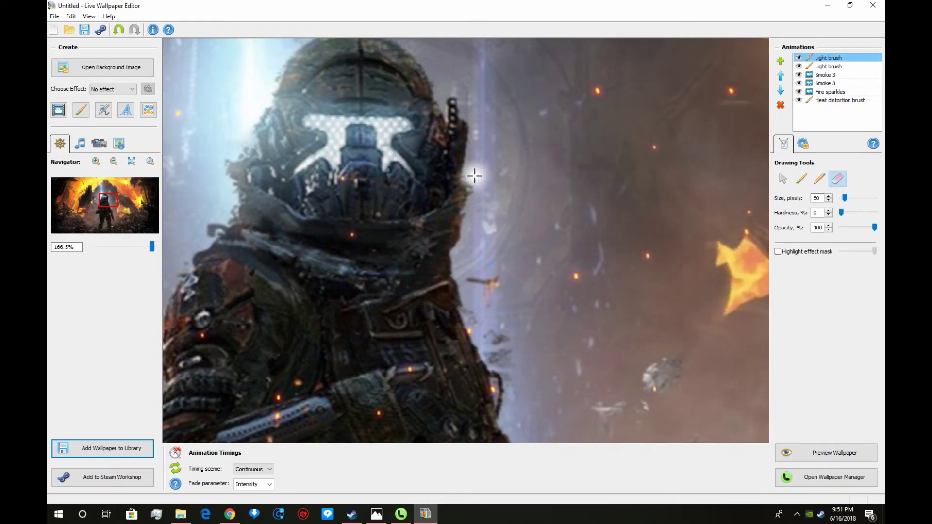
Change the visor light's color from the standard palette to a medium blue
left_click(803, 143)
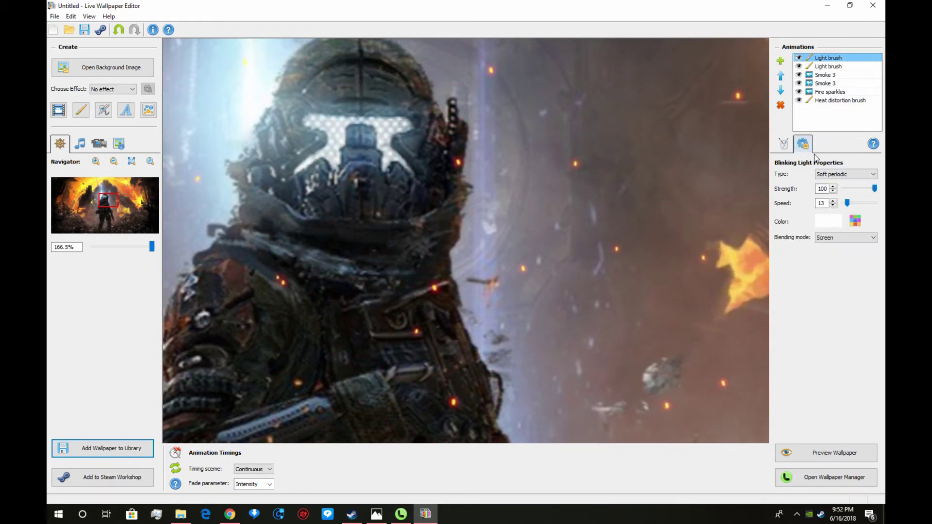
left_click(855, 221)
left_click(443, 241)
left_click(525, 189)
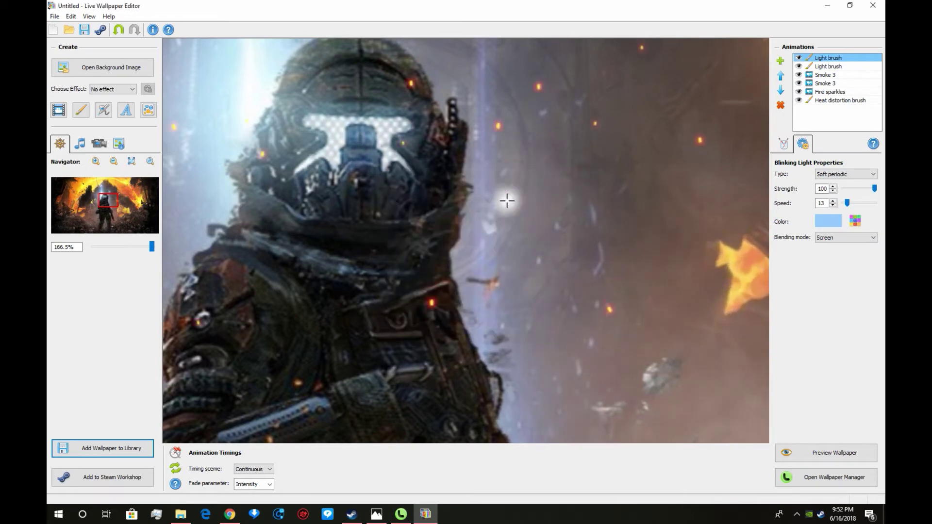
left_click(833, 237)
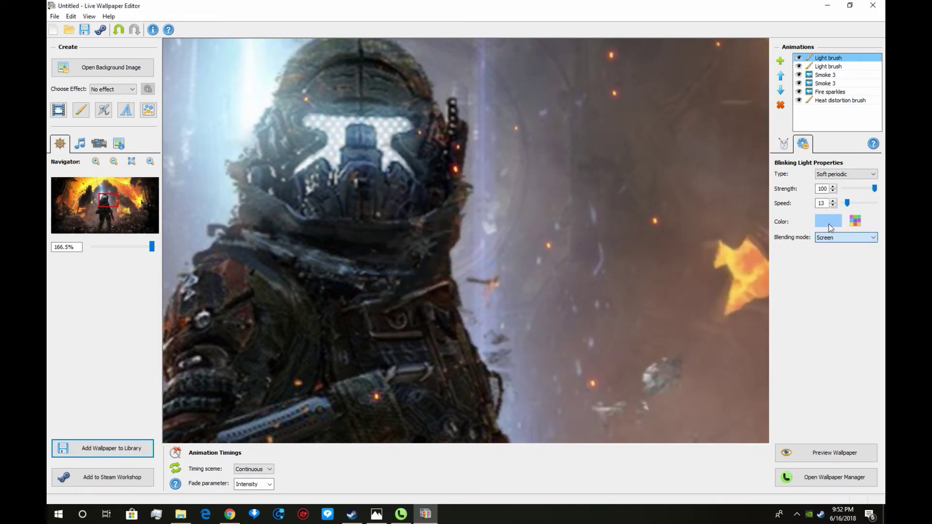
left_click(830, 224)
left_click(438, 235)
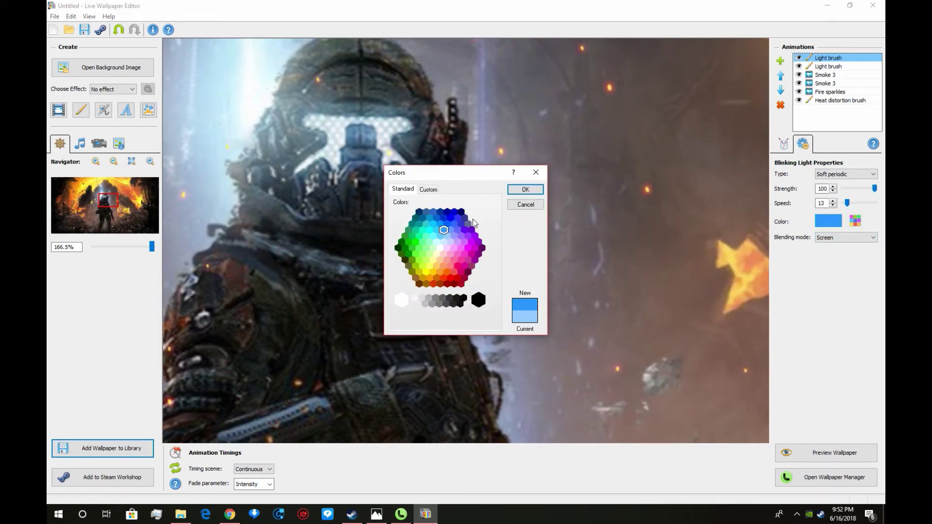
left_click(525, 190)
Set the visor light's type to Constant, try Normal blending, and return it to Screen
left_click(846, 174)
left_click(831, 200)
left_click(835, 174)
left_click(831, 181)
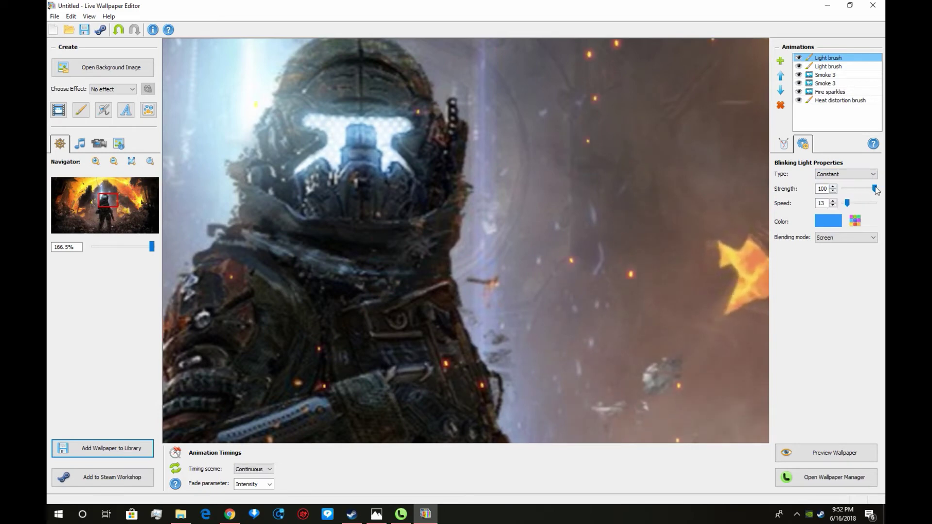
left_click(841, 237)
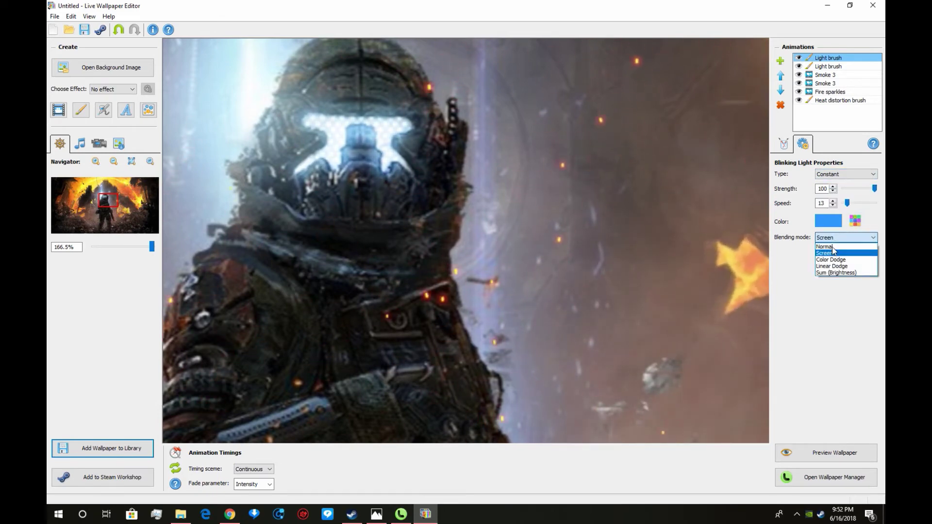
left_click(833, 246)
left_click(833, 238)
left_click(832, 252)
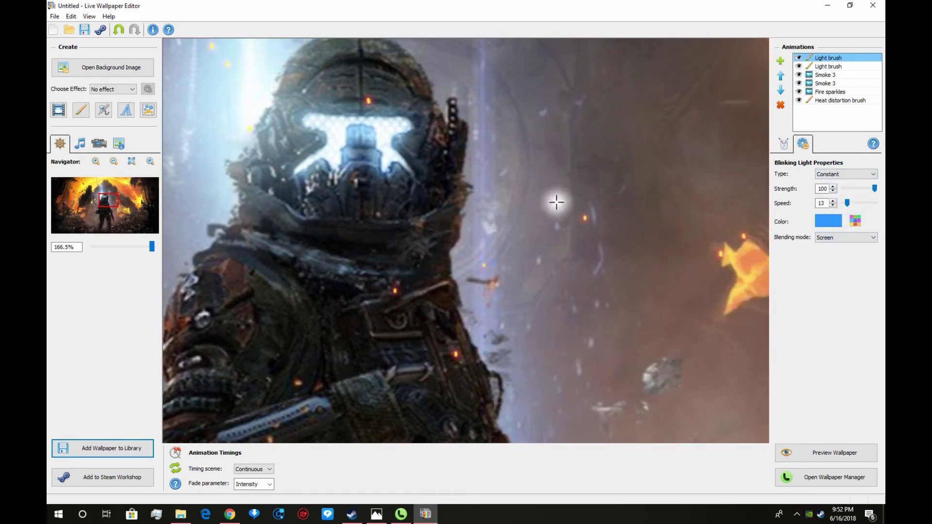
Show the effect mask highlight and erase the Light brush mask over the soldier's visor
left_click(783, 144)
left_click(778, 252)
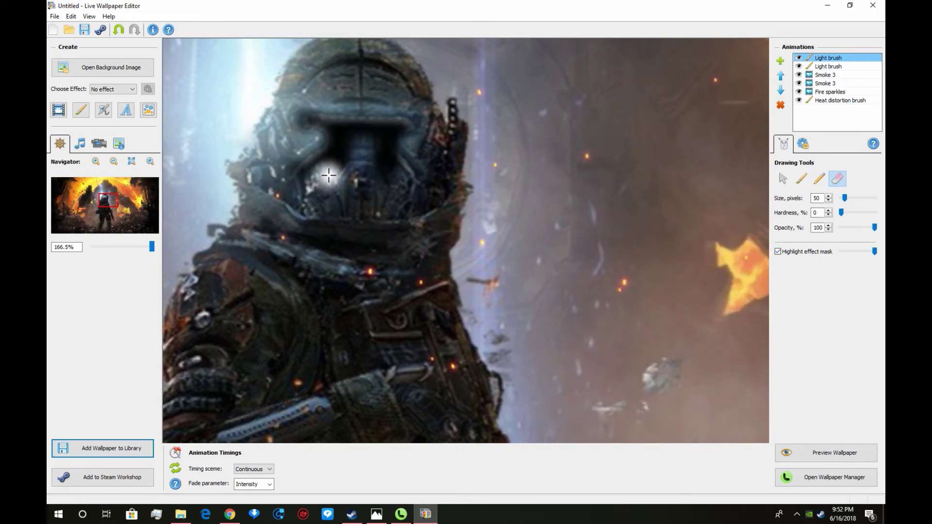
mouse_move(333, 164)
left_mouse_down()
mouse_move(359, 192)
mouse_move(393, 193)
mouse_move(337, 214)
mouse_move(386, 168)
mouse_move(362, 149)
left_mouse_up()
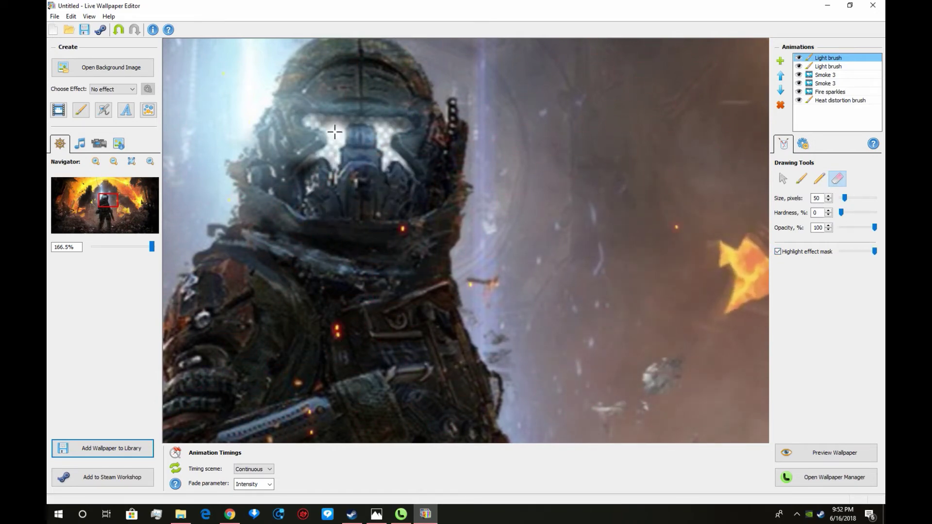
Repaint the Light brush along the visor's glowing shapes at 40 pixels, hide the mask highlight, and switch back to the Eraser
left_click(801, 179)
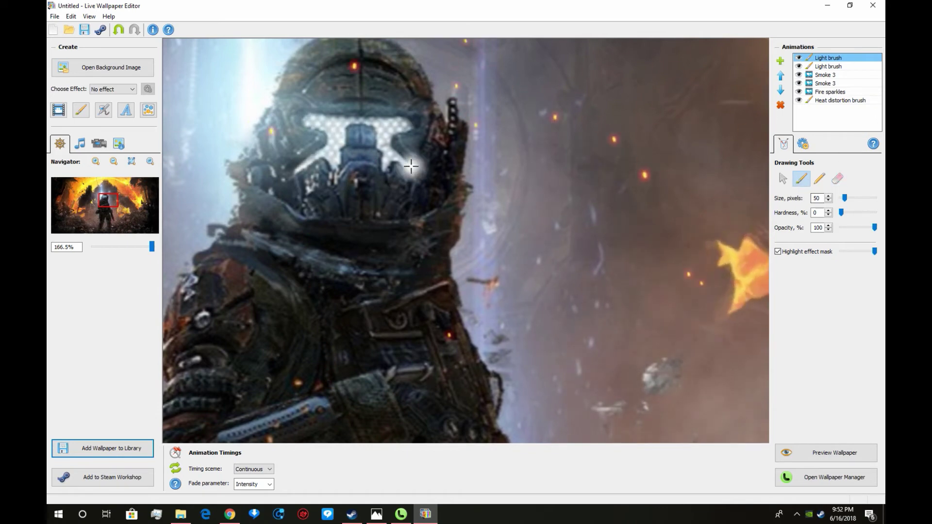
left_click(829, 201)
left_click(829, 201)
left_click(829, 201)
left_click(829, 200)
mouse_move(415, 163)
left_mouse_down()
mouse_move(388, 150)
mouse_move(384, 160)
left_mouse_up()
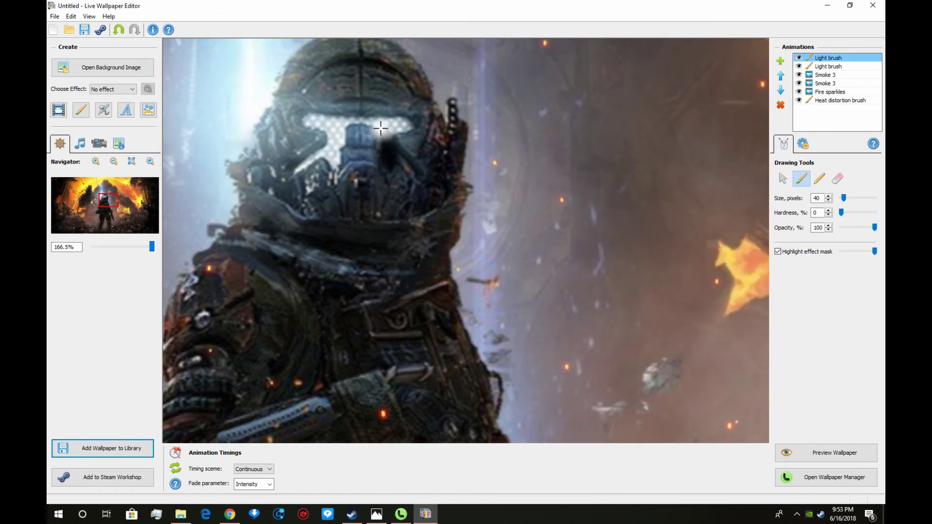
mouse_move(401, 128)
left_mouse_down()
mouse_move(308, 119)
mouse_move(336, 137)
mouse_move(334, 158)
mouse_move(338, 132)
mouse_move(330, 153)
mouse_move(330, 145)
mouse_move(298, 169)
mouse_move(330, 133)
mouse_move(295, 172)
mouse_move(326, 151)
mouse_move(394, 156)
mouse_move(410, 170)
mouse_move(387, 120)
left_mouse_up()
mouse_move(341, 120)
left_mouse_down()
mouse_move(308, 117)
mouse_move(382, 122)
left_mouse_up()
left_click(778, 252)
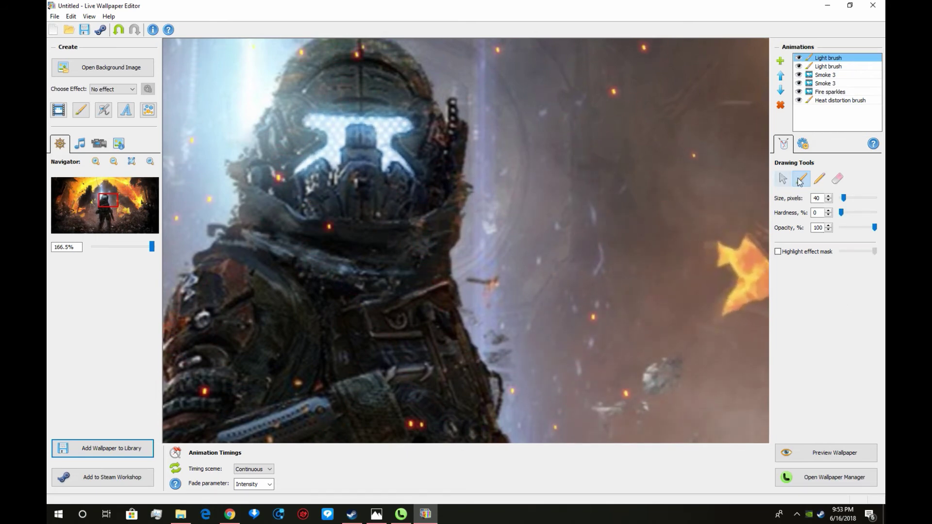
left_click(837, 179)
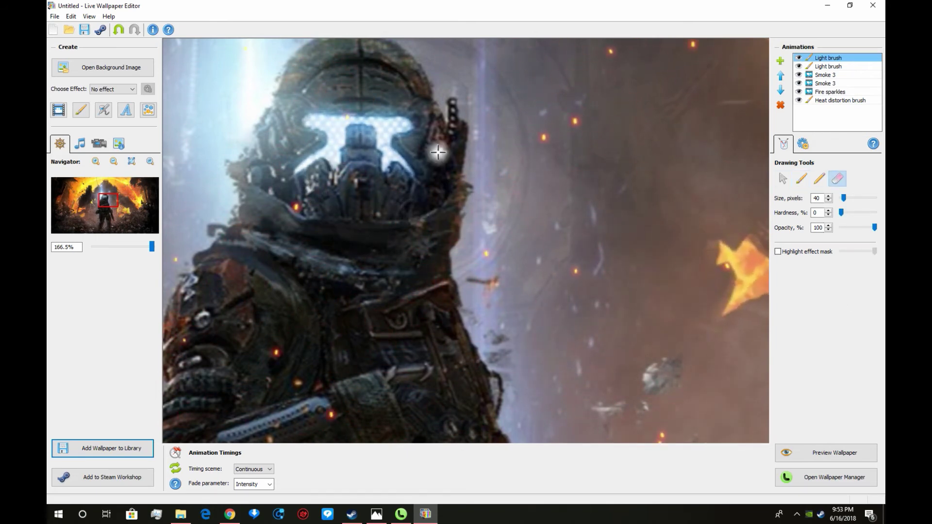
Set the visor light's strength to 13 with a deeper blue color and preview the wallpaper
scroll(622, 306, "down", 6)
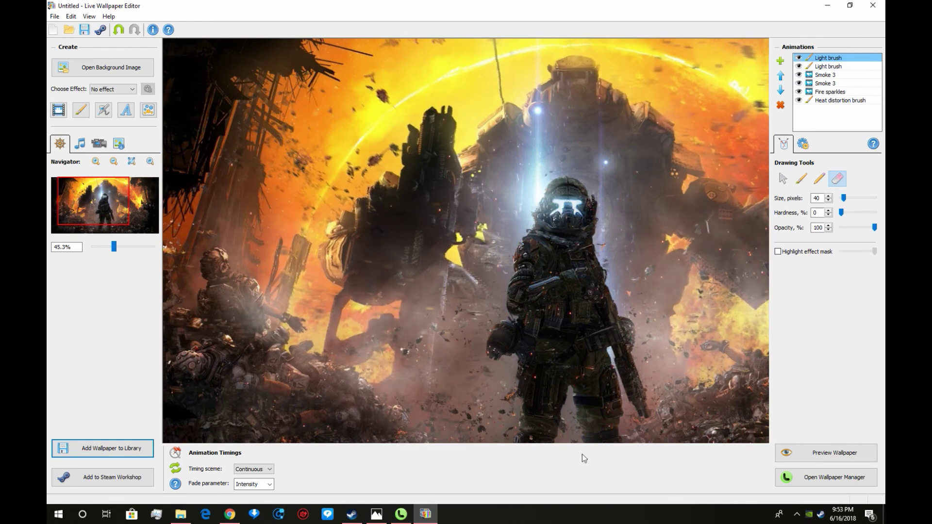
left_click(803, 144)
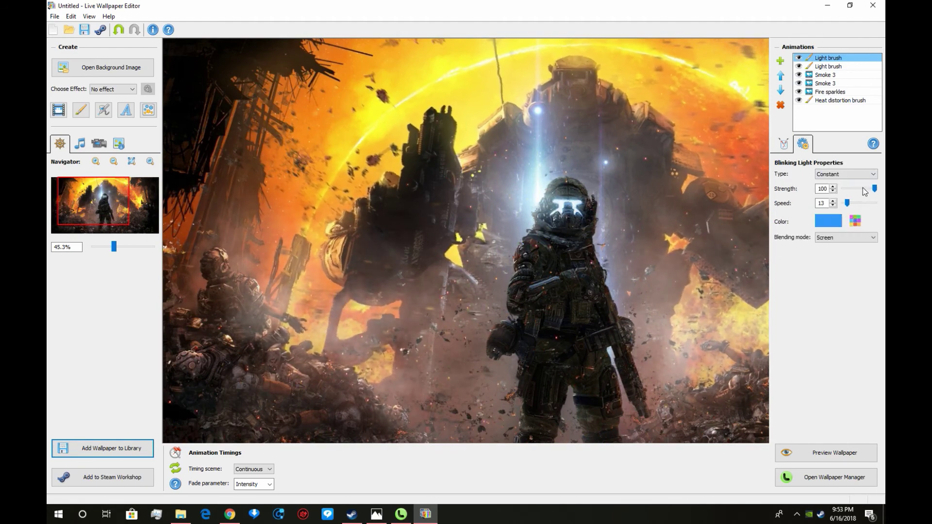
left_click_drag(872, 193, 859, 192)
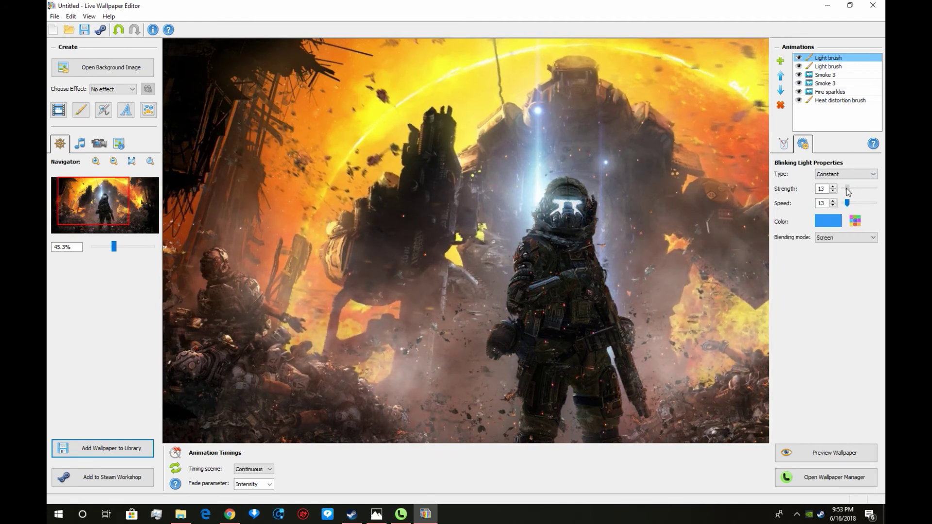
left_click(825, 221)
left_click(443, 230)
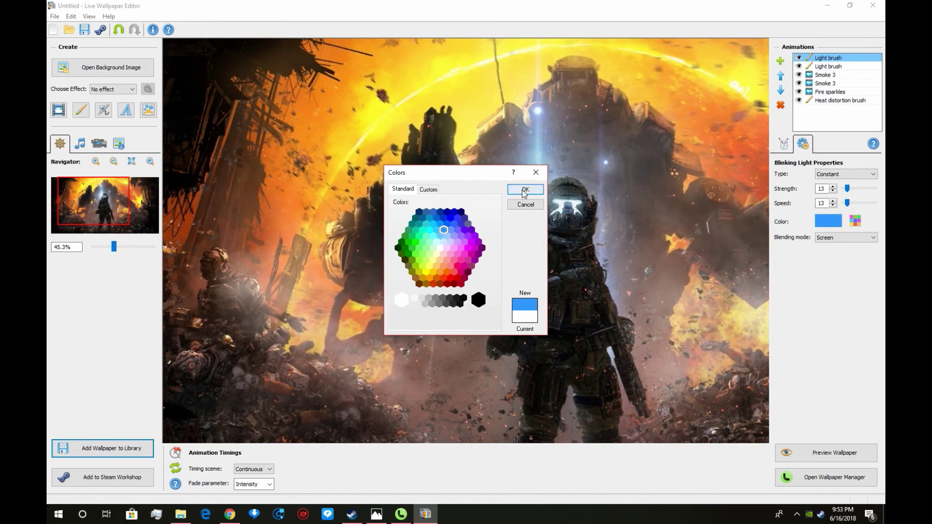
left_click(525, 189)
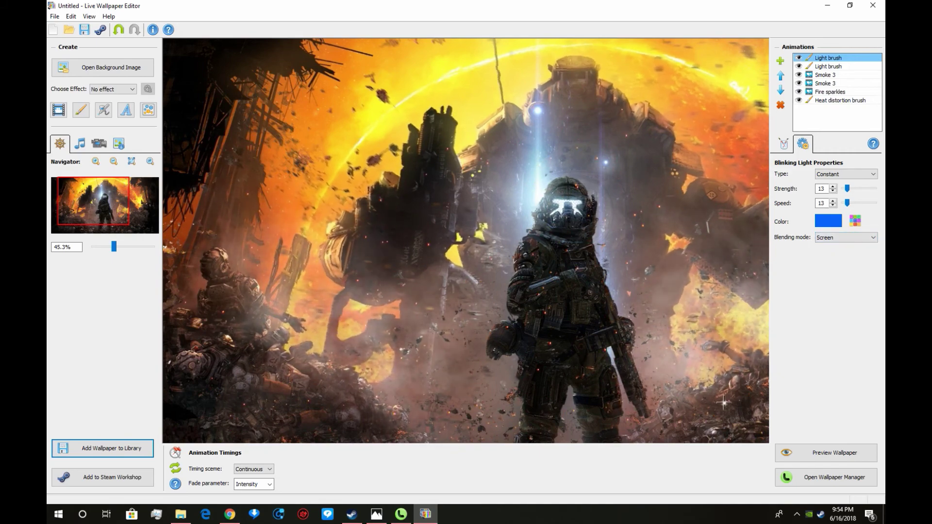
left_click(871, 457)
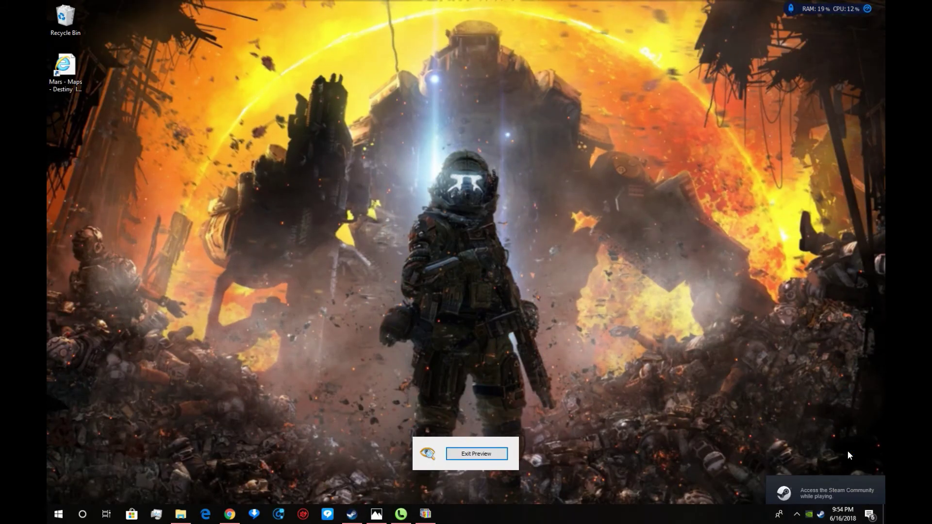